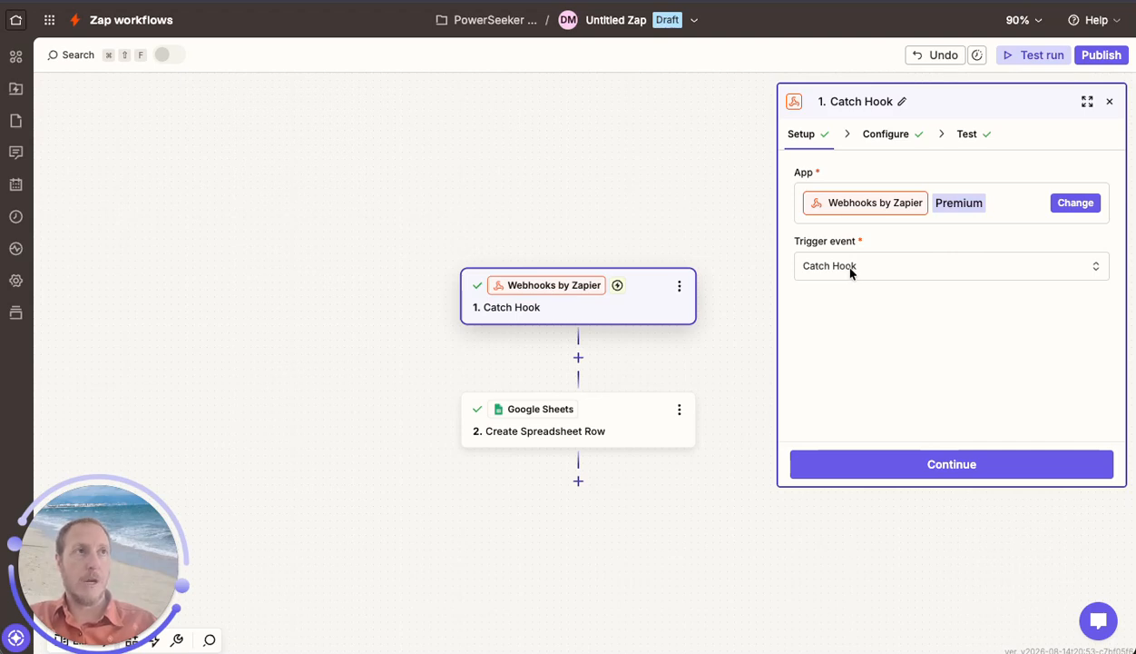
Advance through the Catch Hook trigger's setup, leaving the child key blank, and continue with request A as the test record.
click(904, 463)
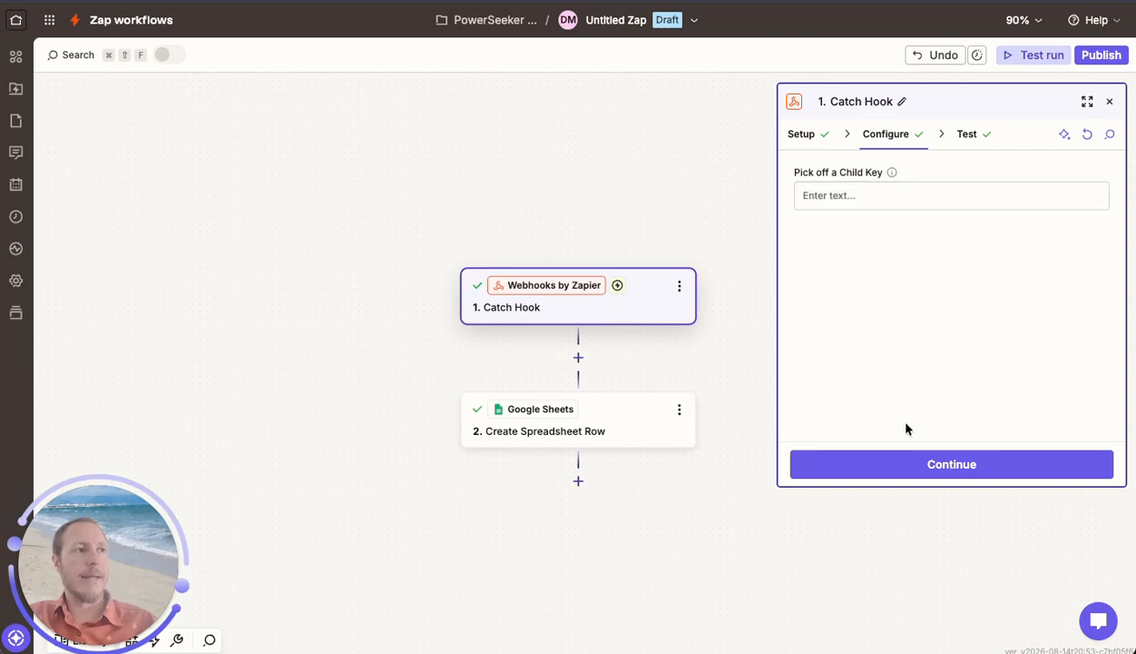
click(908, 465)
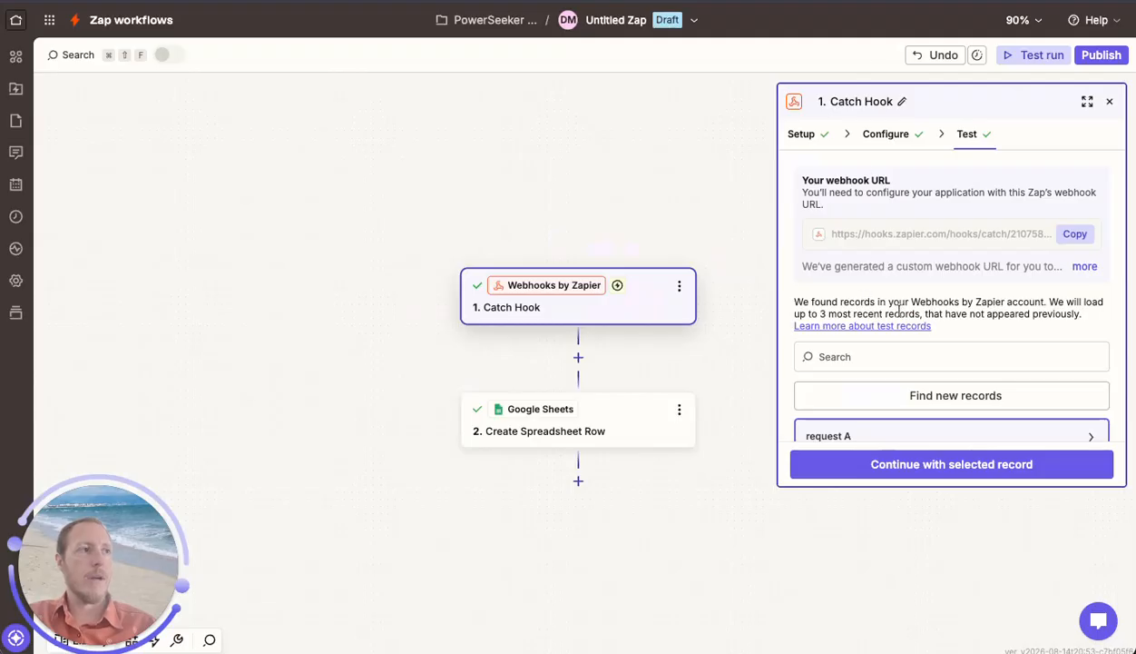
scroll(878, 300, down, 2)
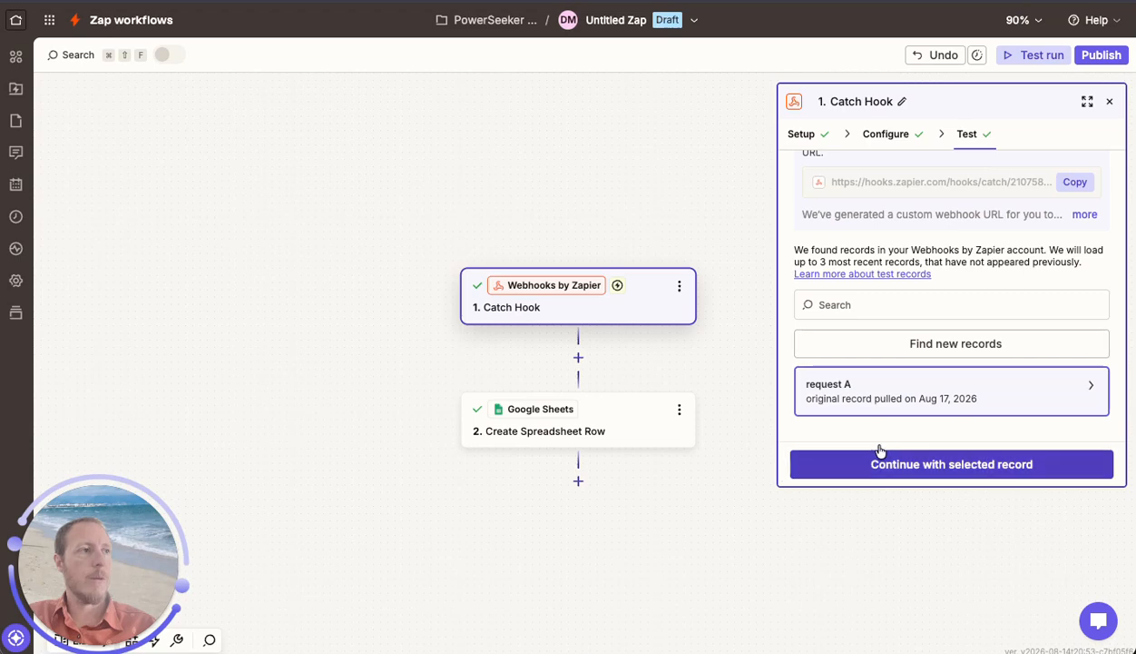
click(943, 466)
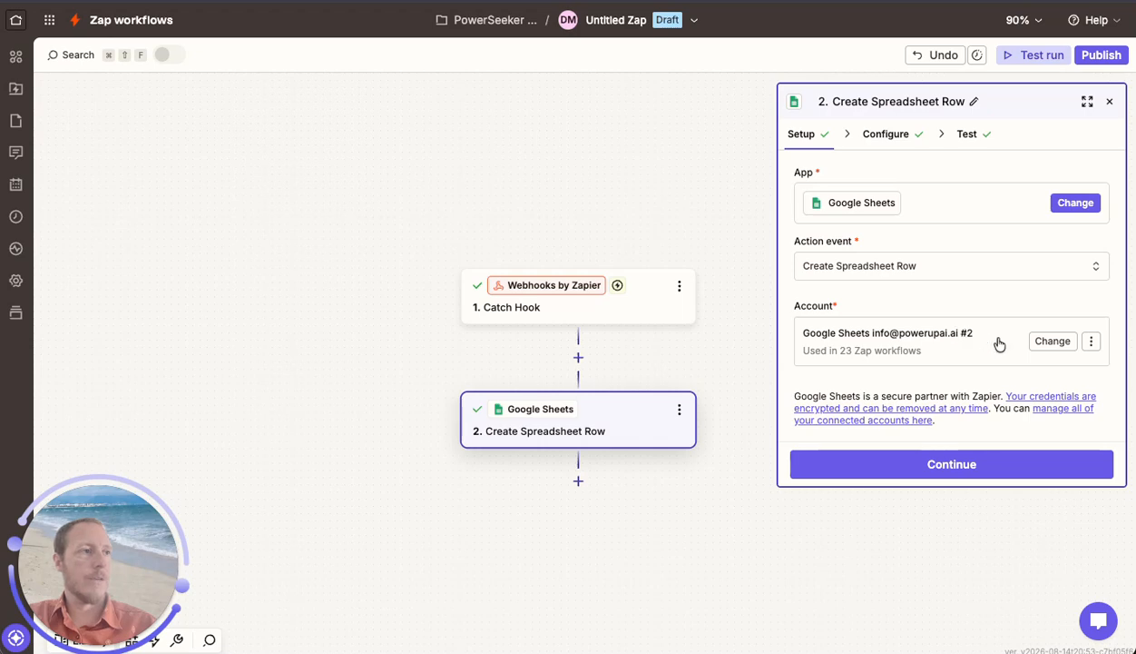
Keep the Create Spreadsheet Row setup and review its drive, spreadsheet, worksheet and timezone settings.
click(964, 467)
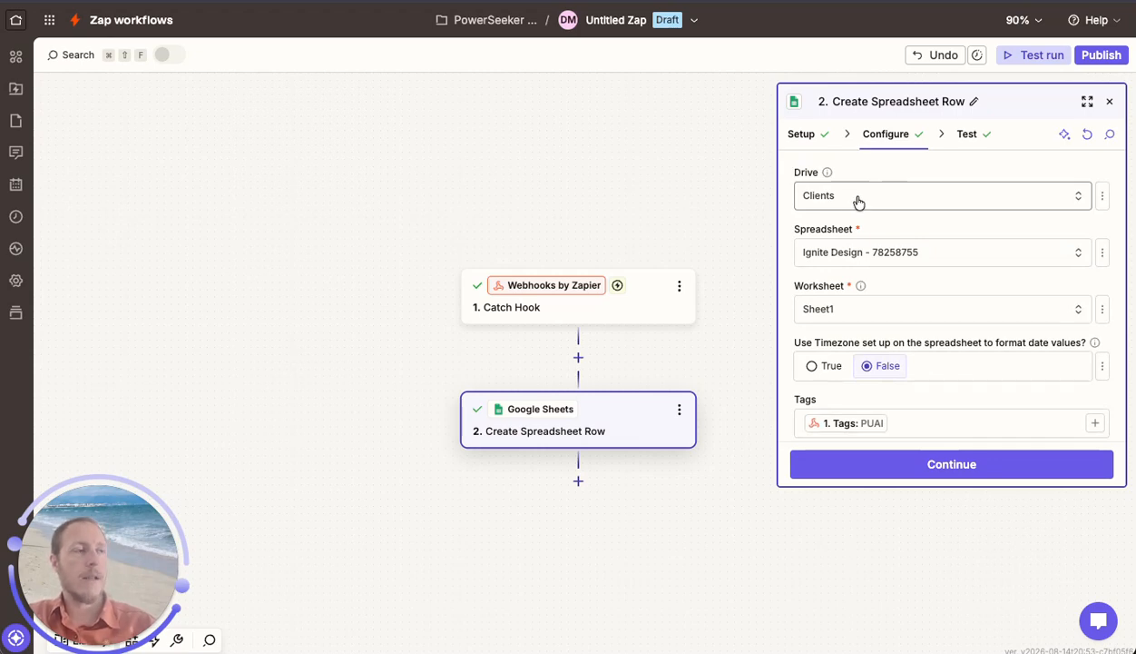
scroll(865, 223, down, 1)
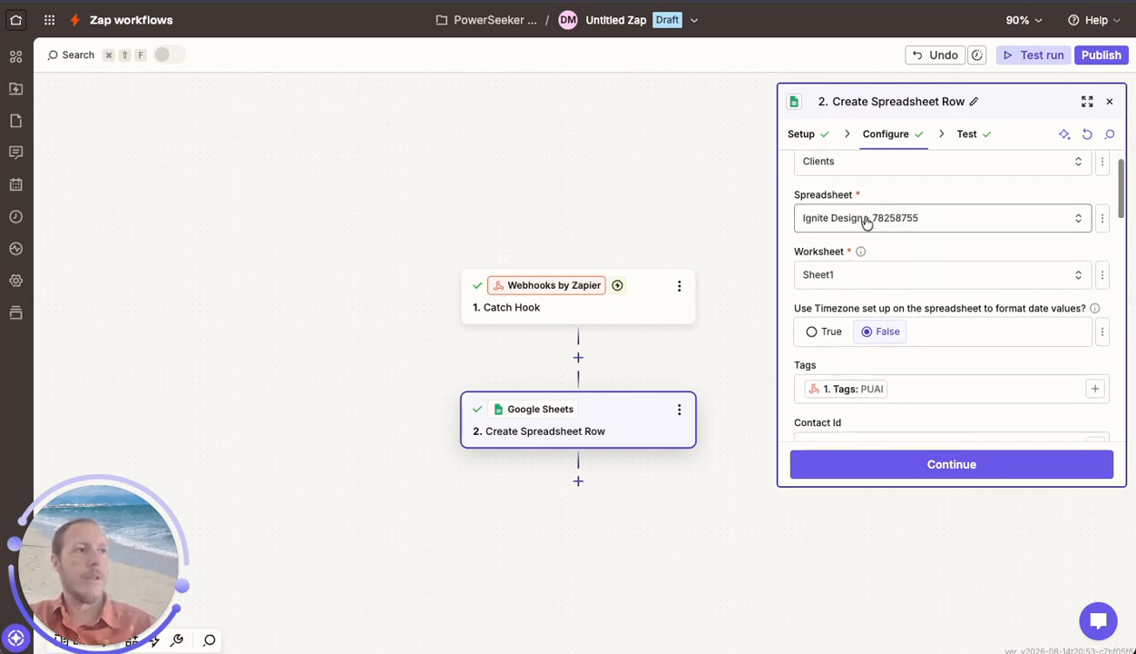
scroll(865, 221, down, 1)
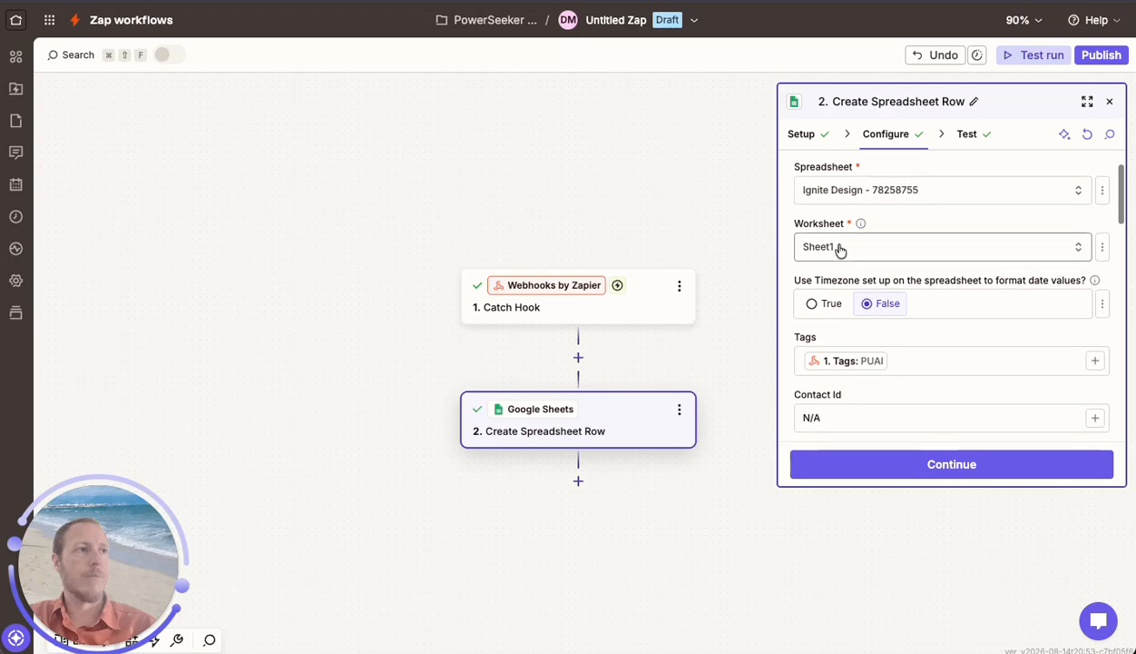
scroll(898, 258, down, 2)
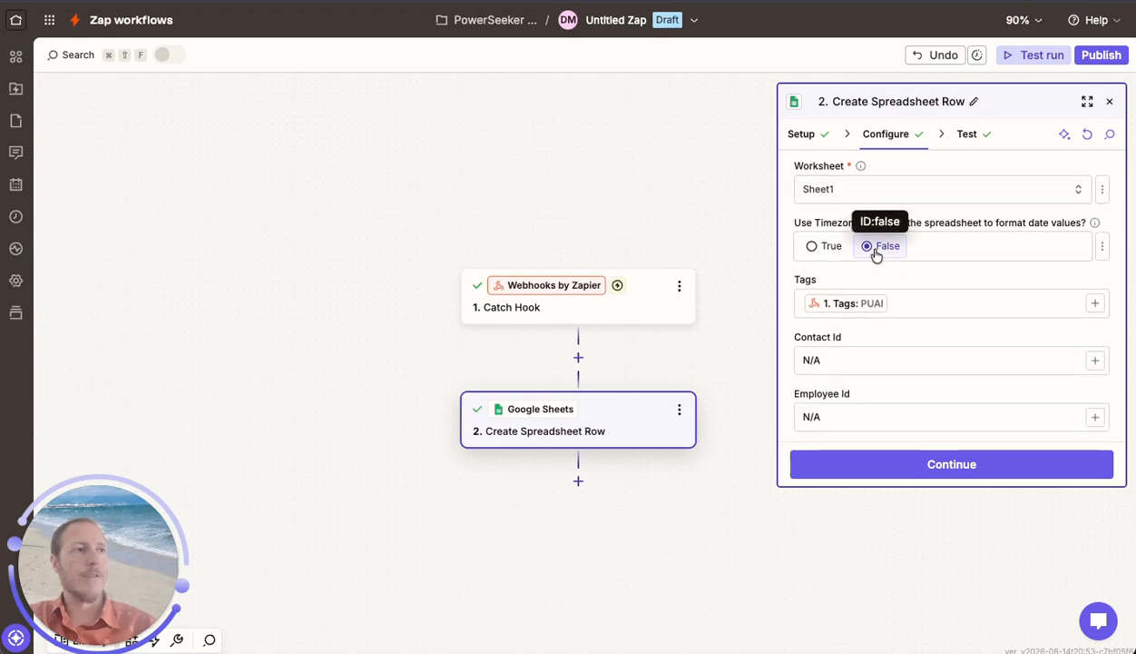
scroll(876, 254, down, 1)
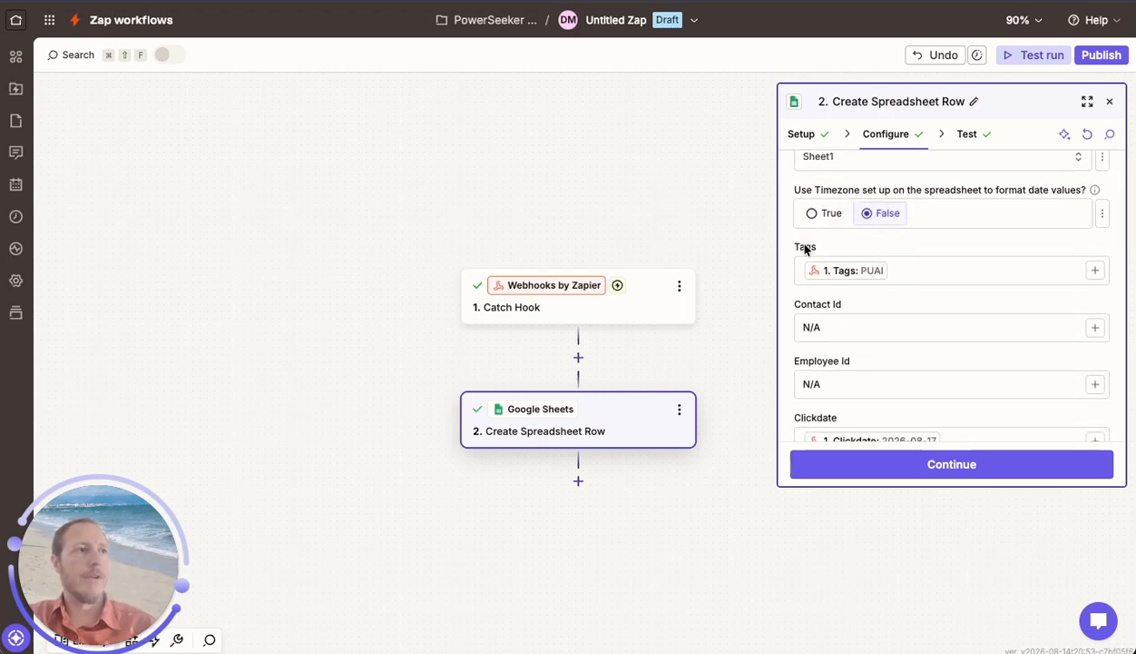
scroll(887, 253, down, 1)
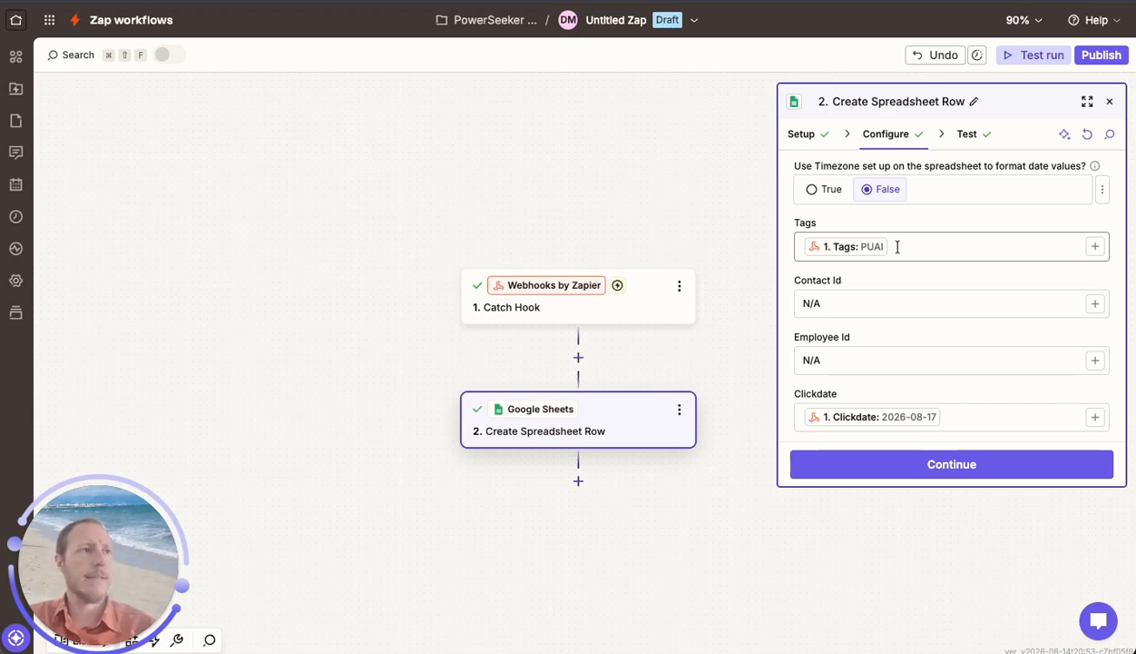
Examine which webhook values are mapped to the spreadsheet columns, from Tags and Contact Id through the address and phone fields.
scroll(898, 247, down, 1)
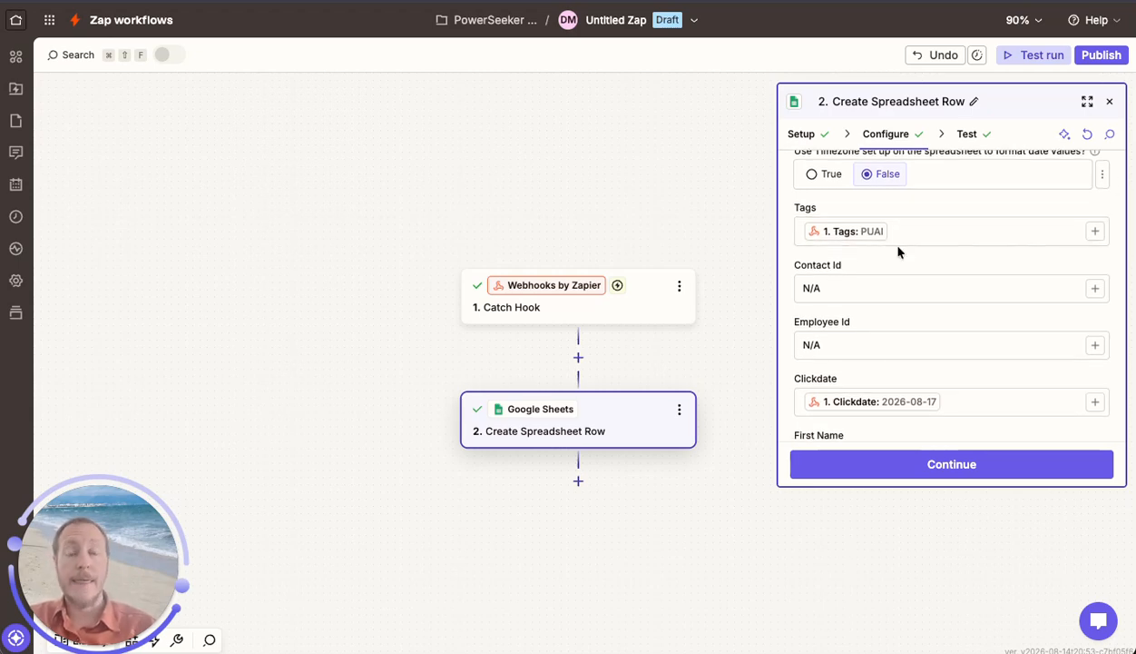
scroll(898, 247, down, 1)
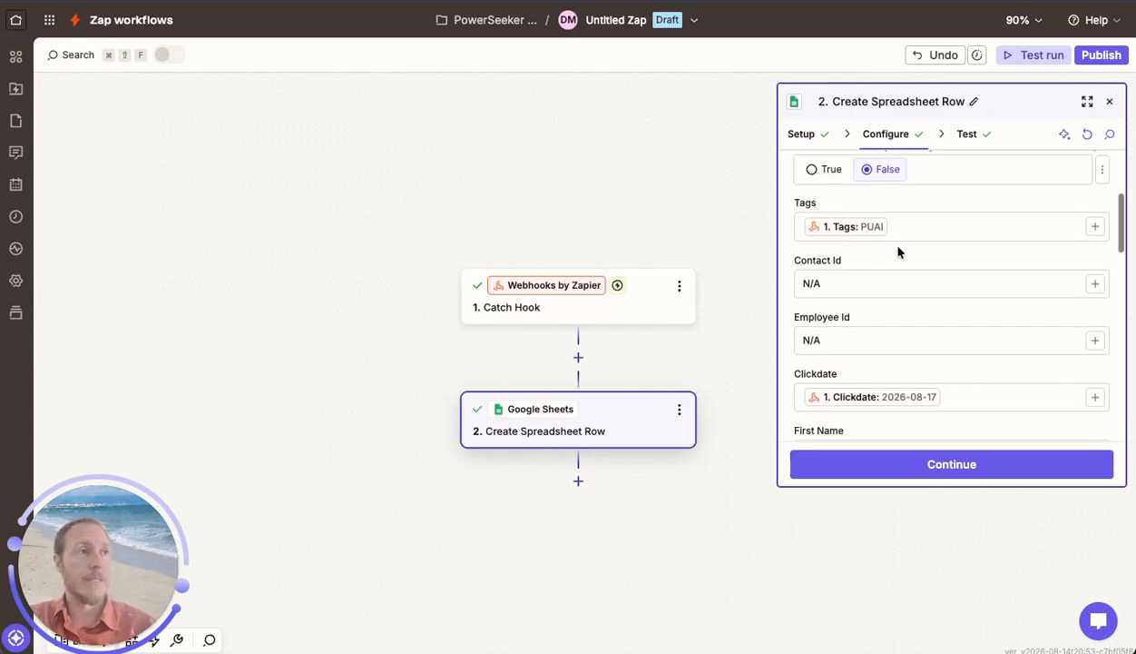
scroll(898, 251, down, 2)
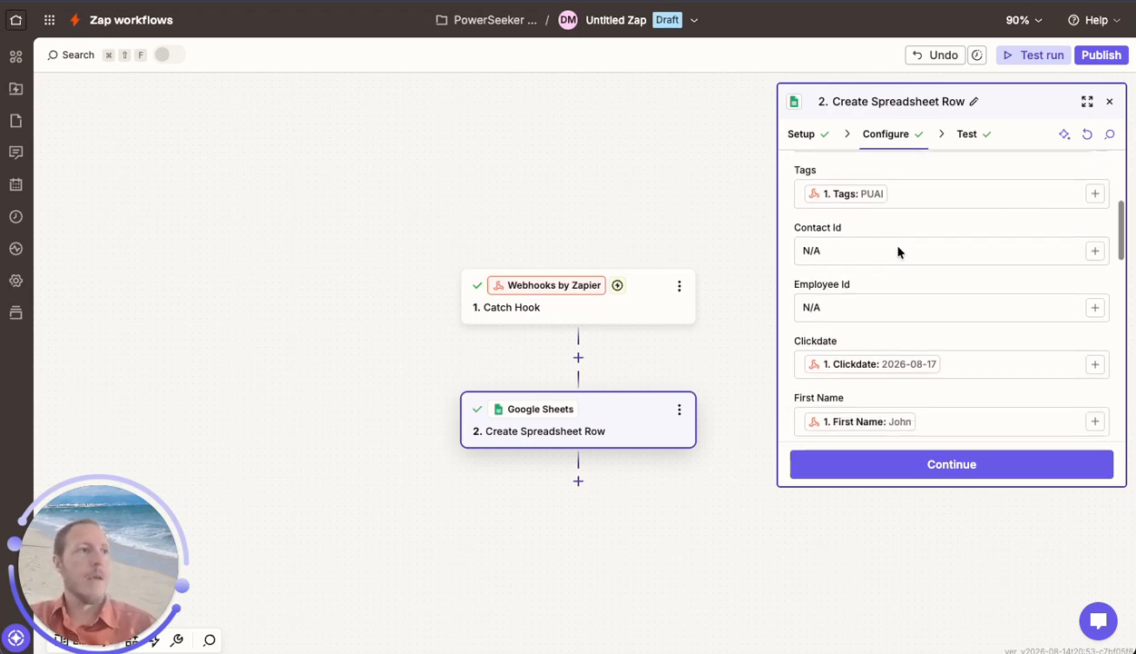
scroll(902, 251, up, 1)
scroll(906, 248, down, 2)
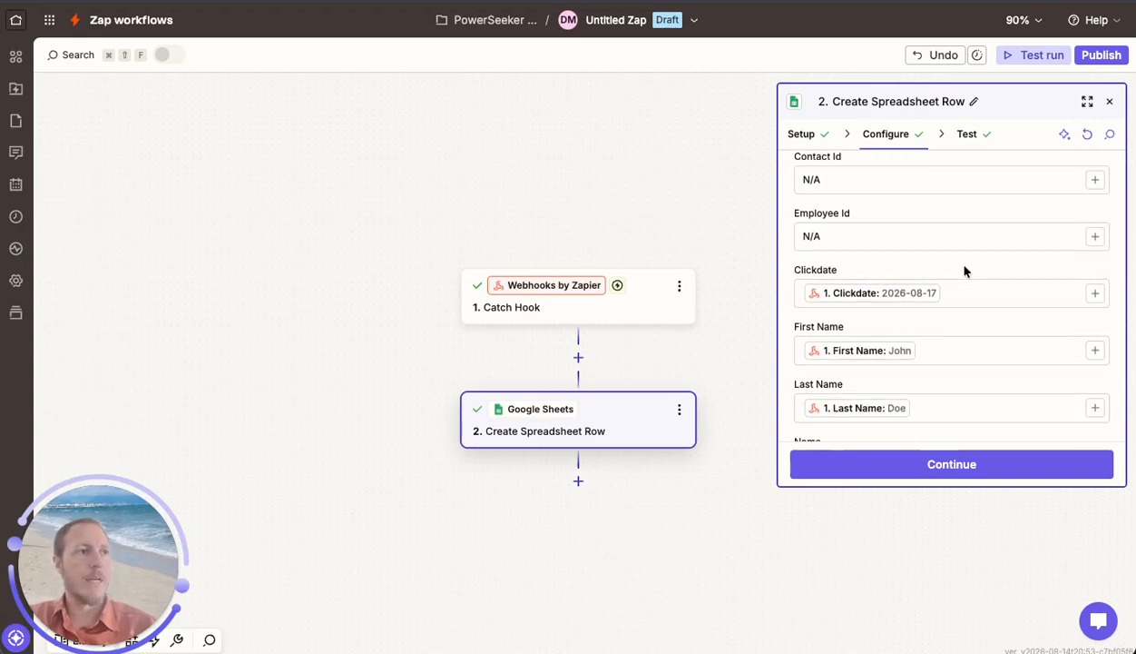
scroll(965, 270, down, 3)
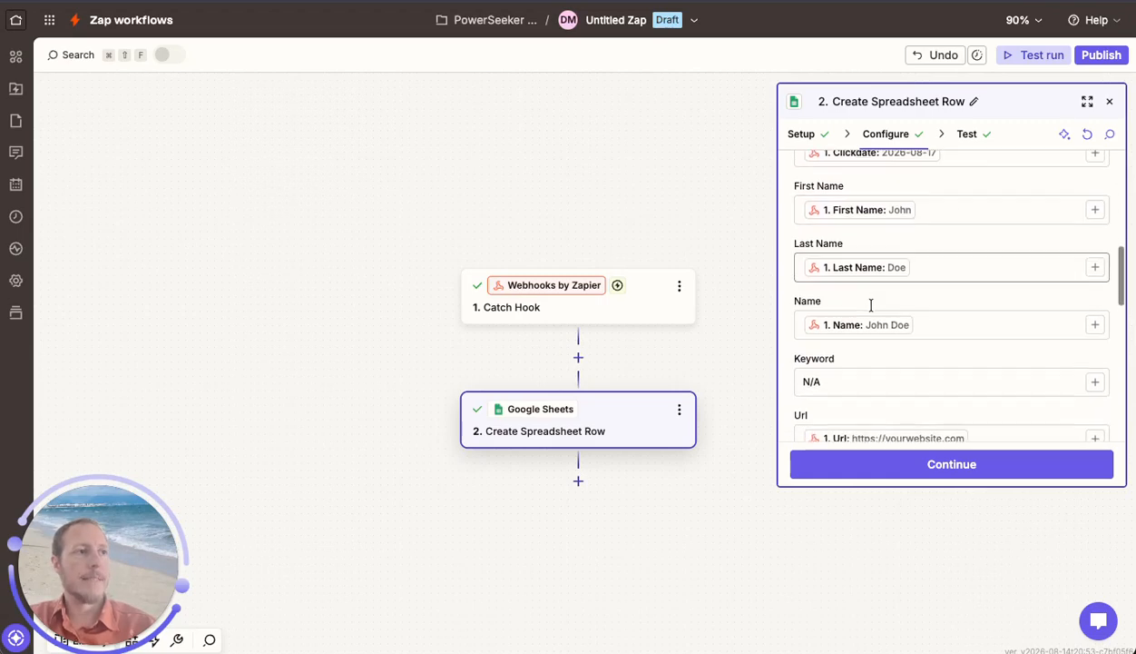
scroll(871, 305, down, 1)
scroll(870, 305, down, 2)
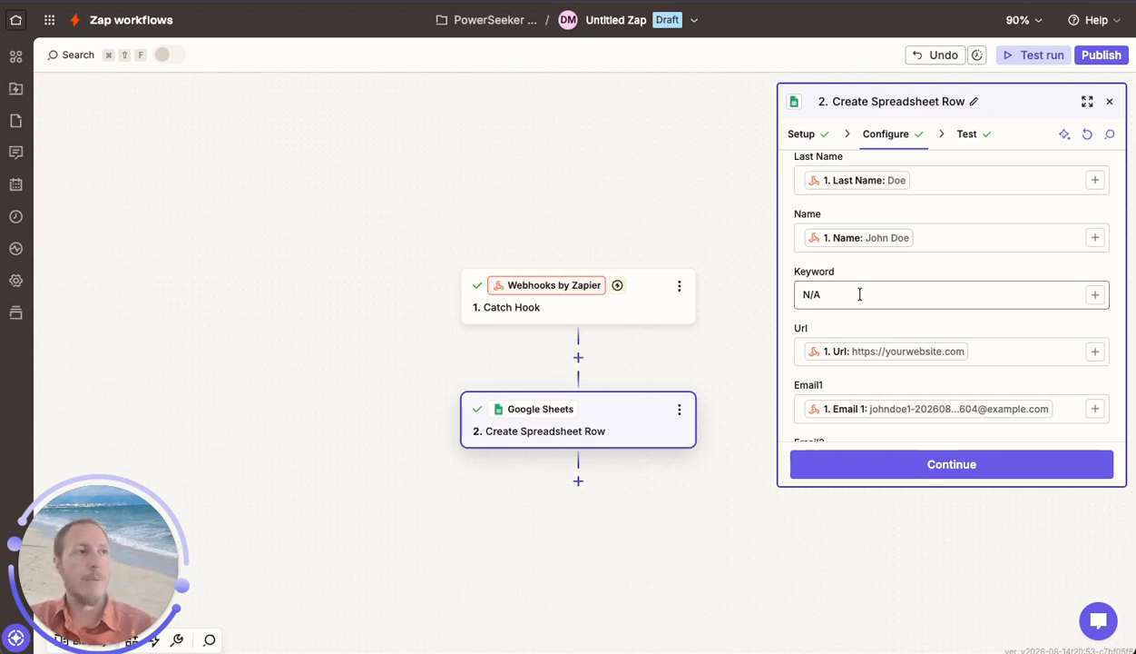
scroll(860, 294, down, 10)
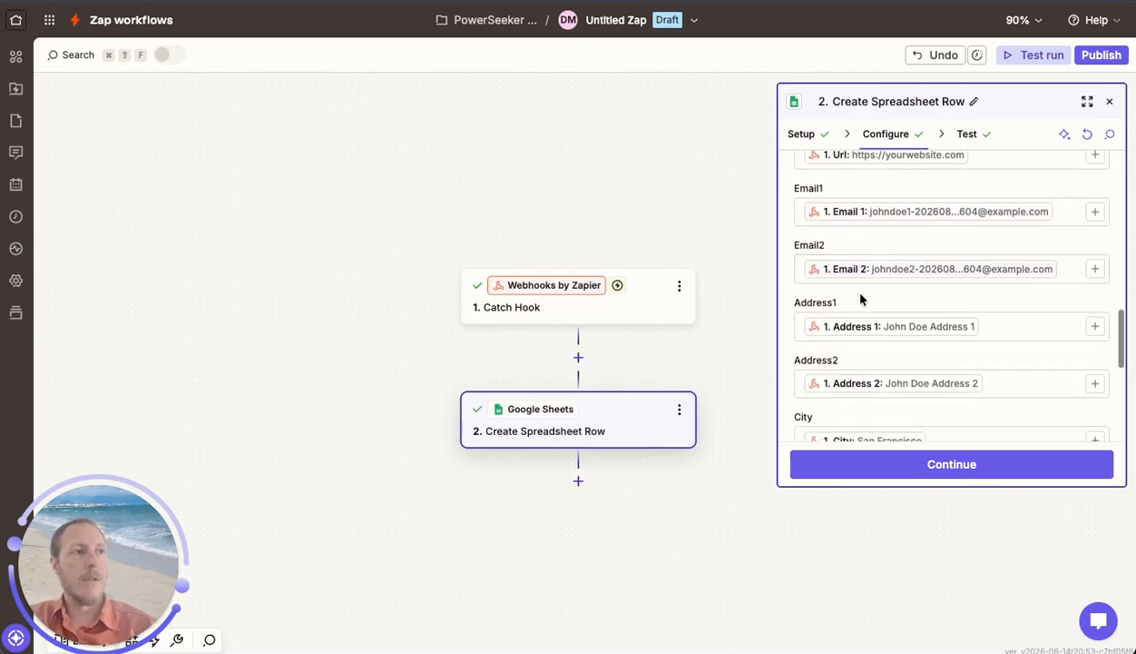
scroll(861, 299, down, 8)
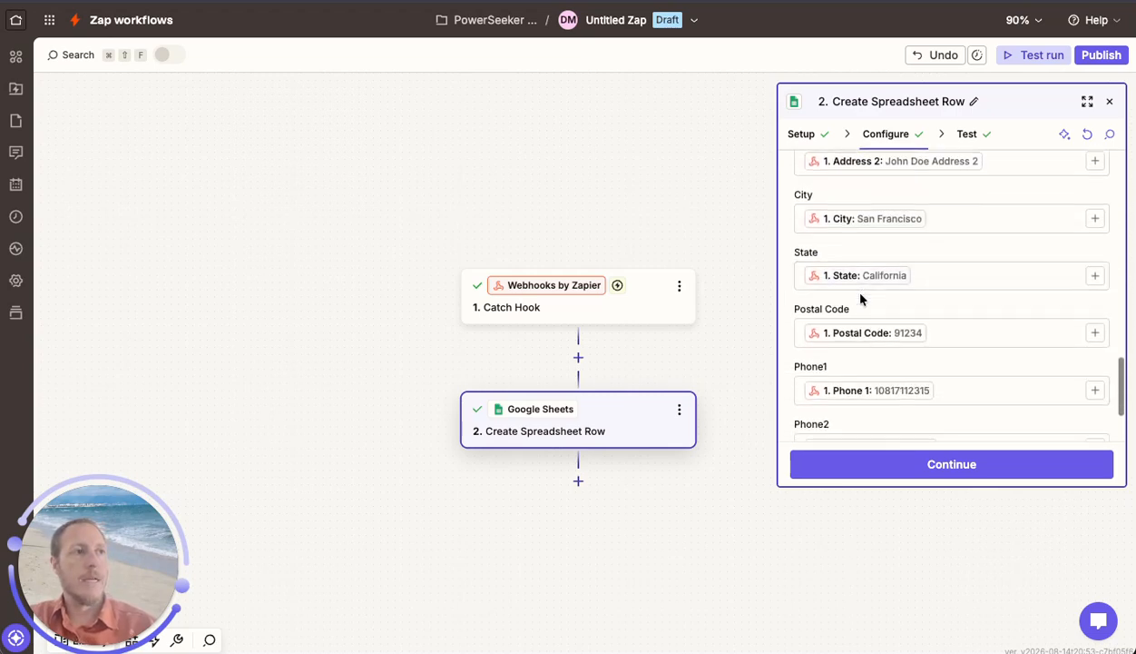
scroll(861, 299, down, 2)
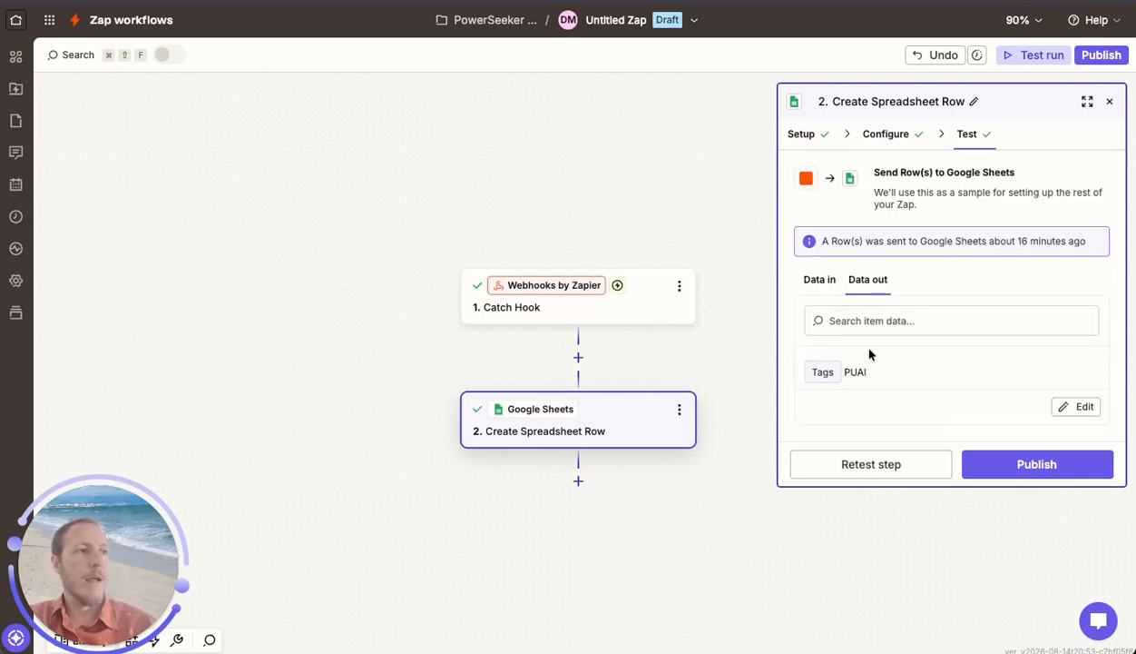
Retest the Create Spreadsheet Row step, switch to the Google Sheets spreadsheet and check the sent row across its columns.
click(852, 466)
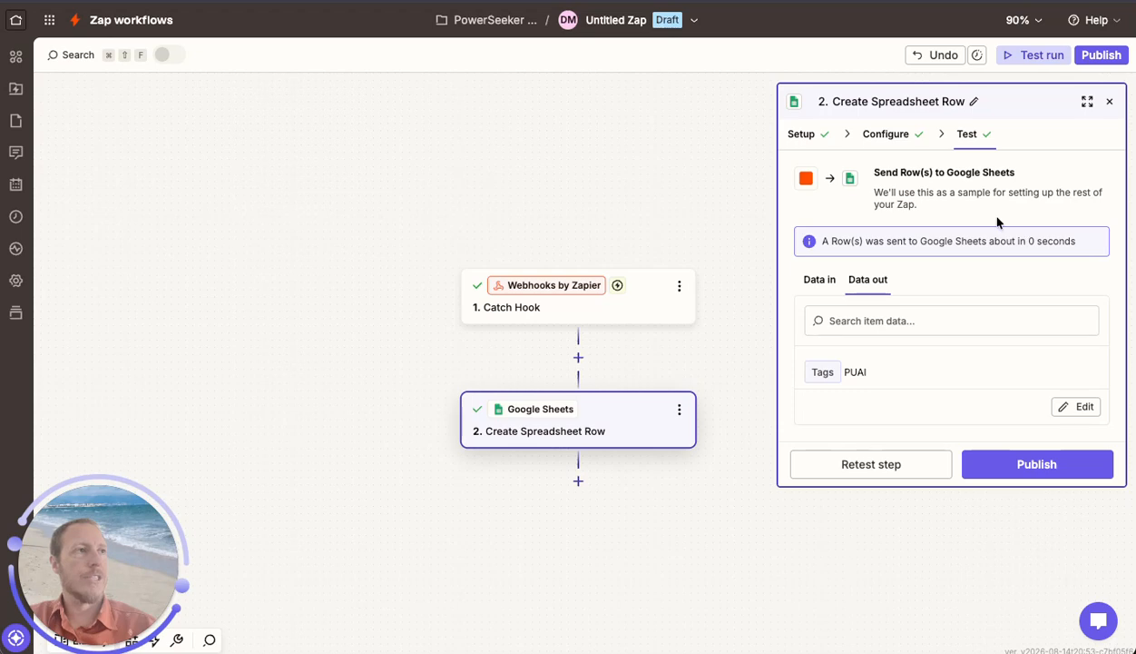
key(super+grave)
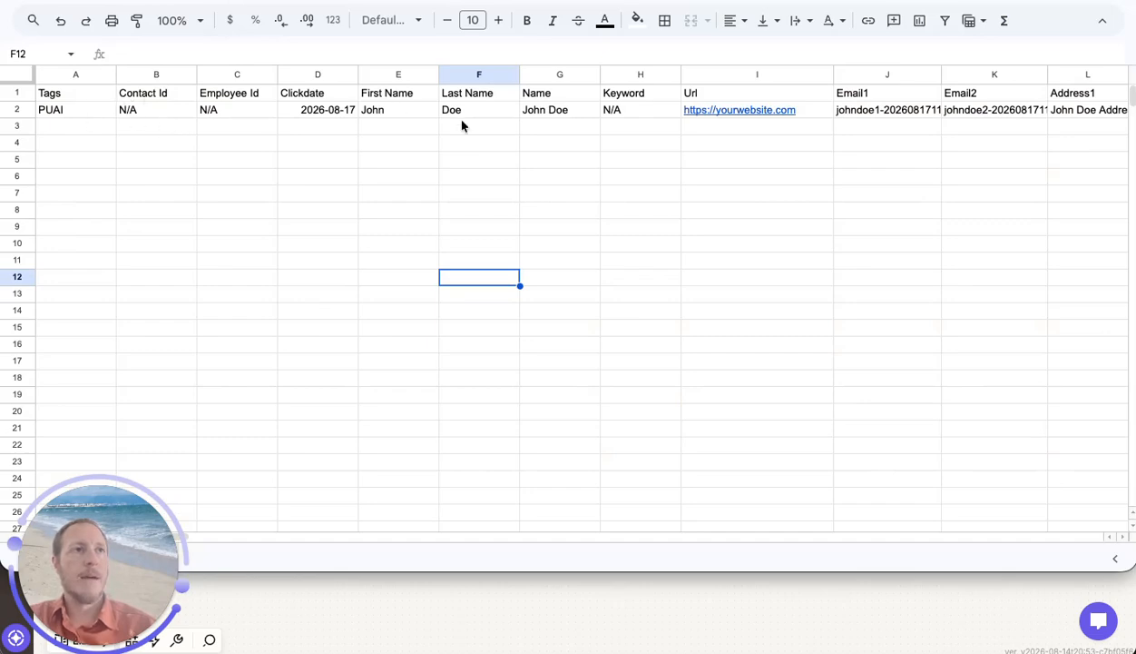
scroll(540, 164, right, 8)
scroll(540, 163, right, 1)
scroll(540, 163, left, 9)
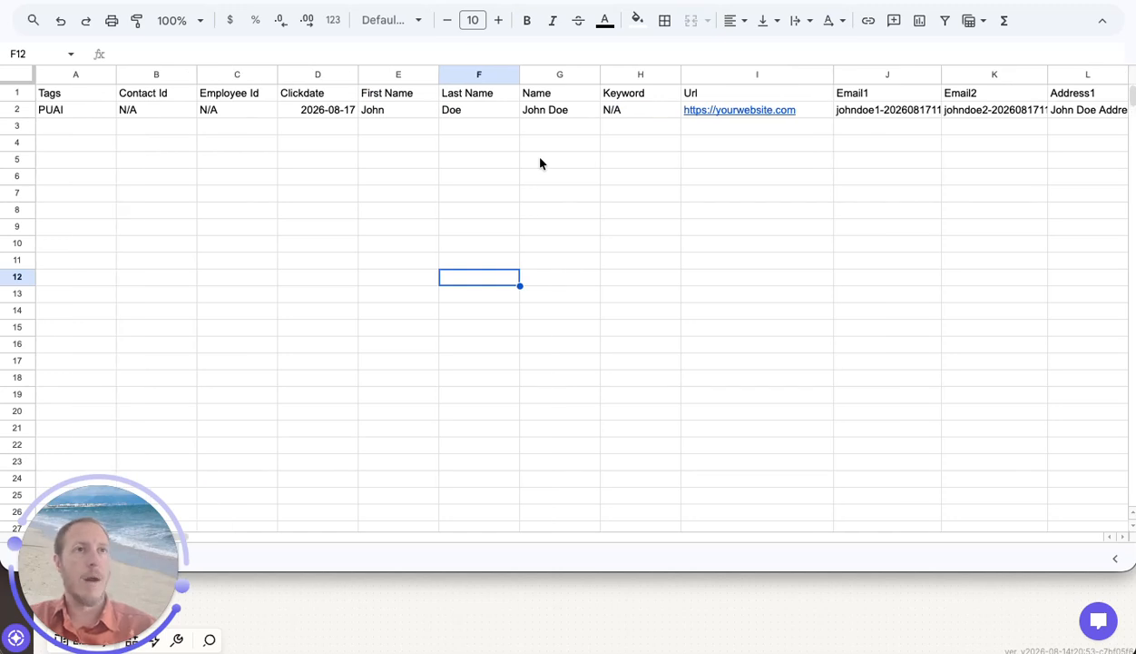
Hide columns A to C and the Keyword column H in the spreadsheet, and look over the remaining columns.
drag(80, 78, 235, 76)
right_click(238, 79)
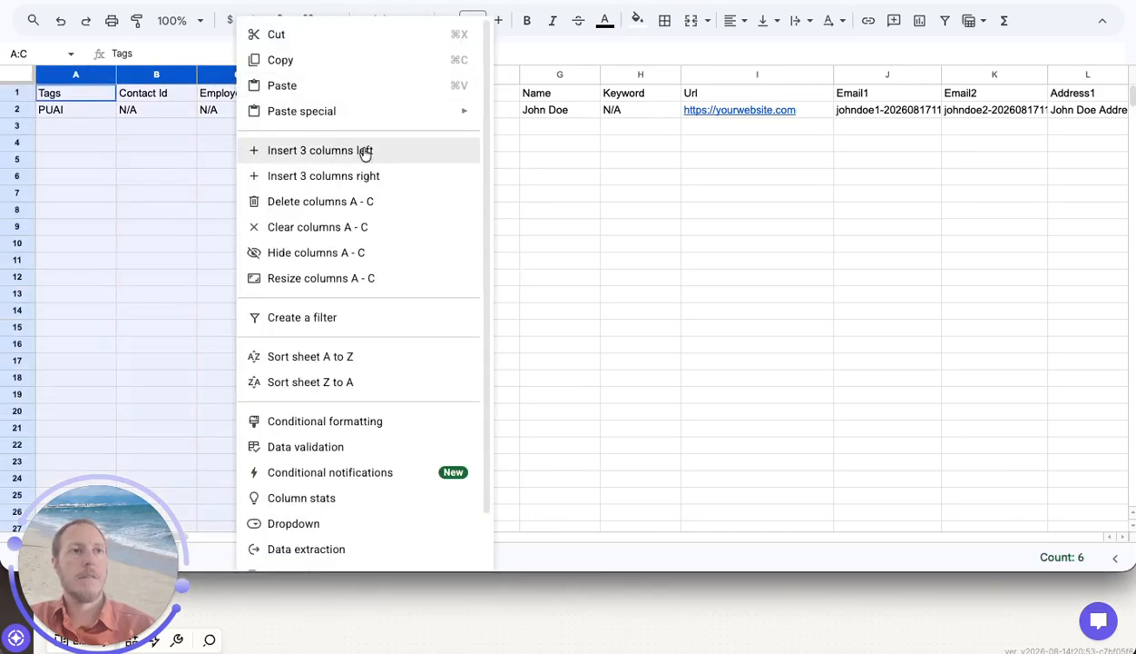
click(363, 253)
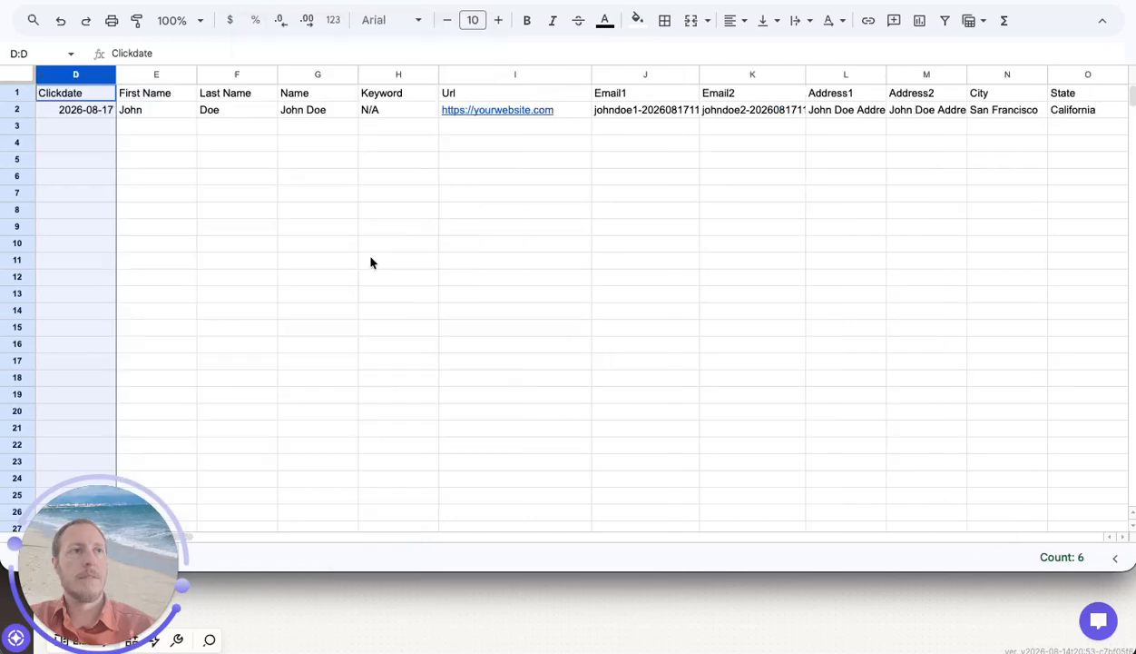
click(382, 74)
right_click(382, 75)
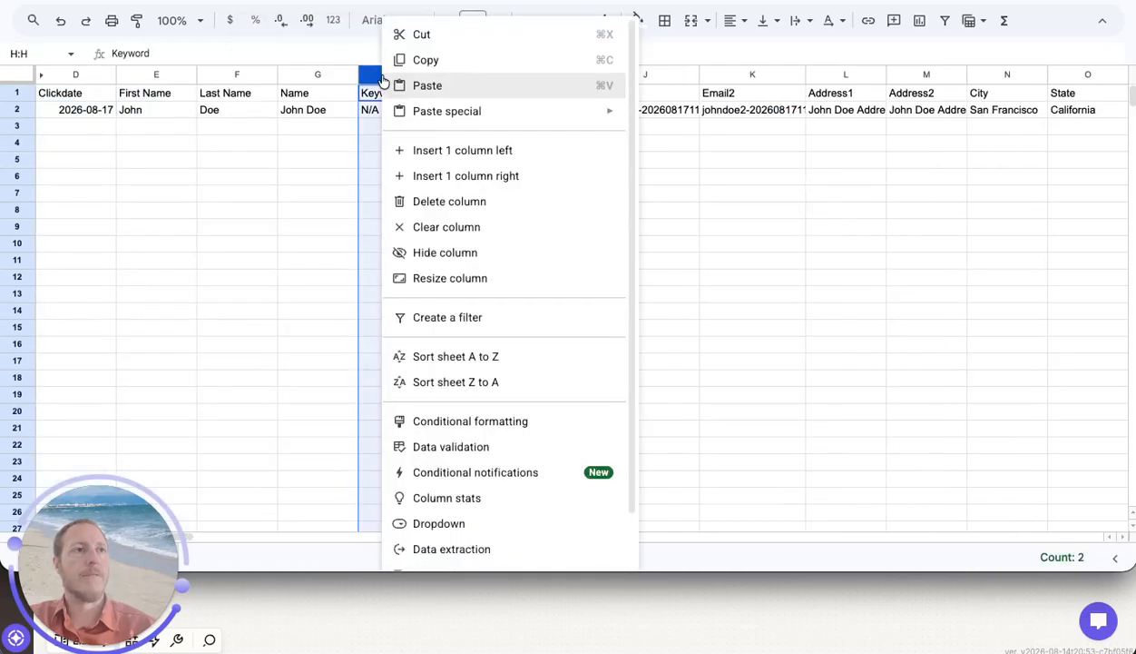
click(465, 257)
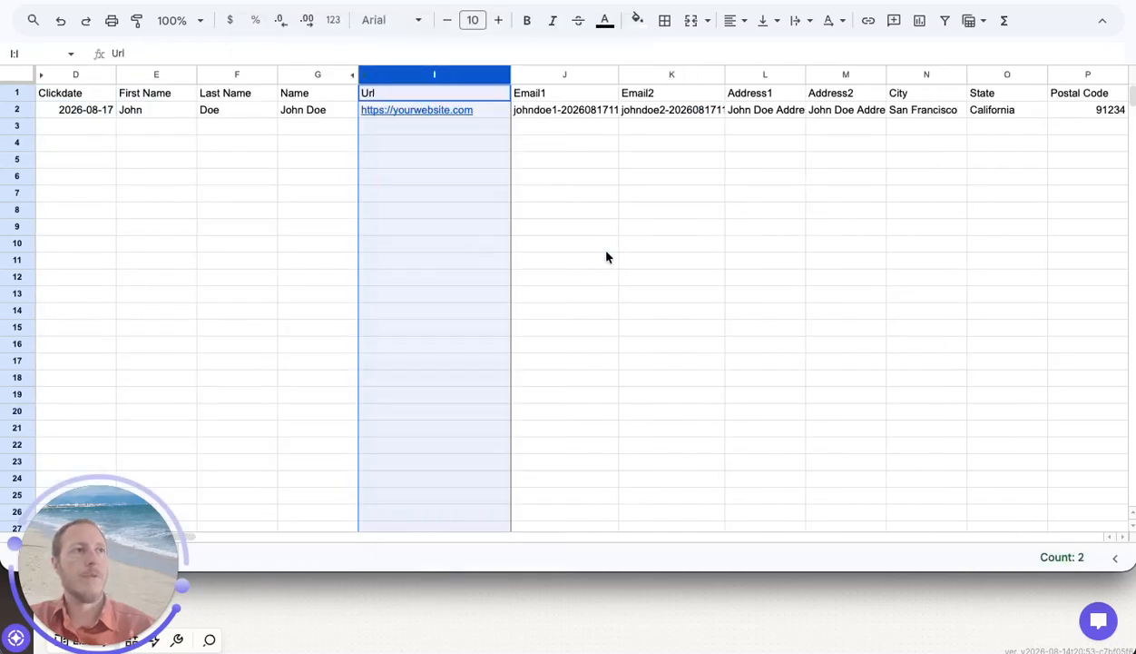
click(673, 247)
scroll(671, 250, right, 10)
scroll(672, 251, left, 10)
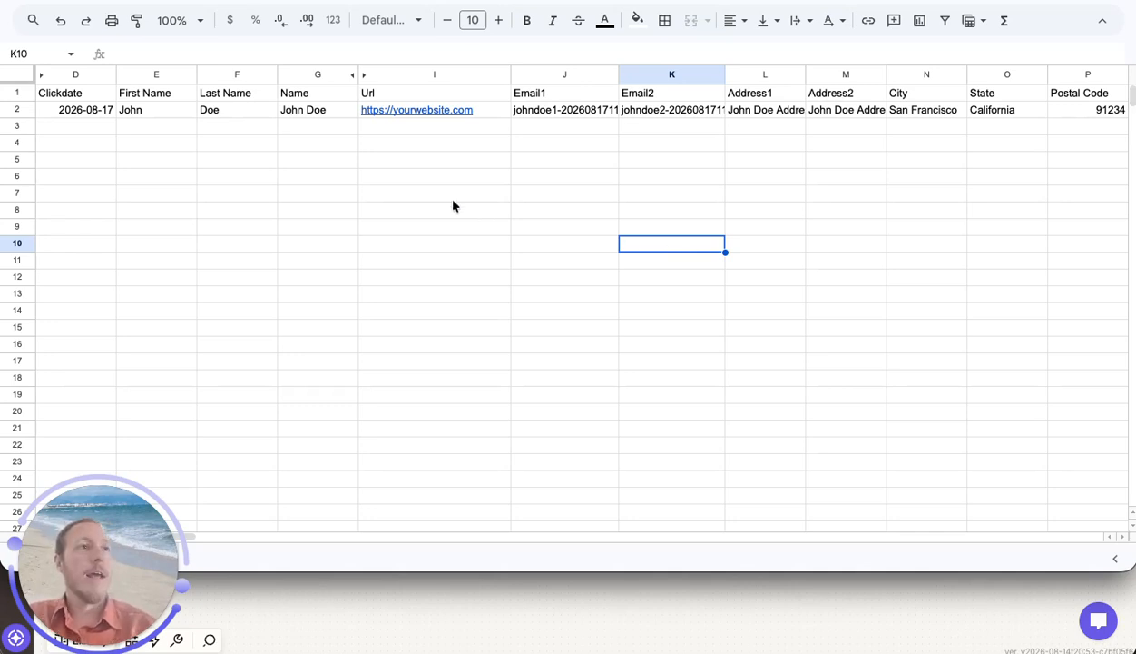
click(495, 586)
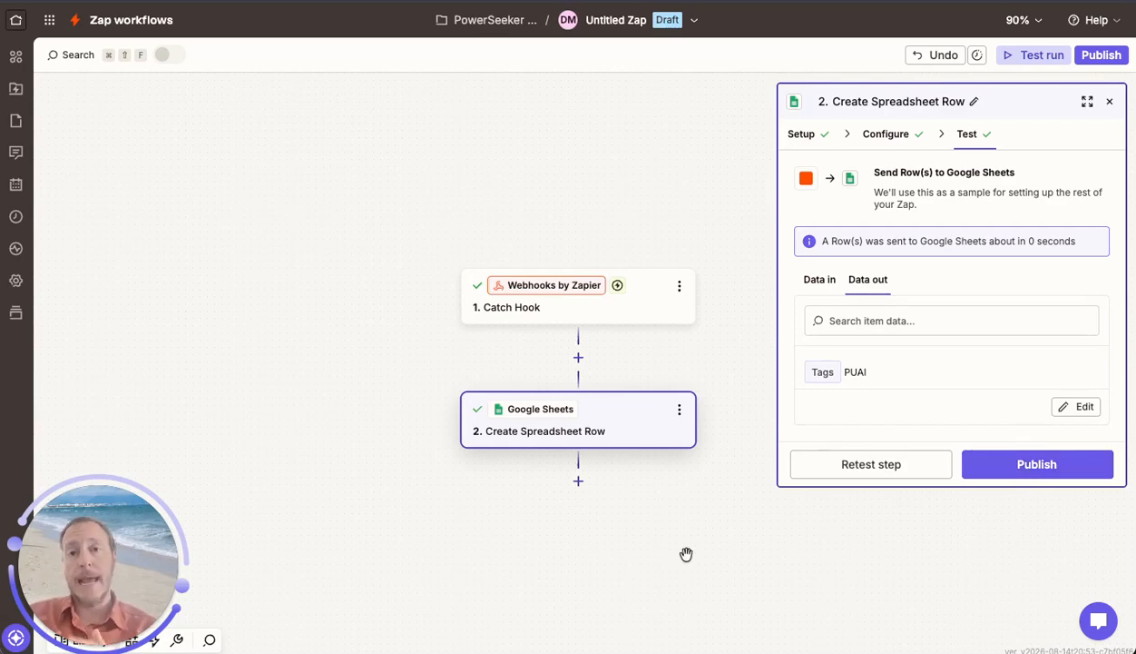
click(545, 2)
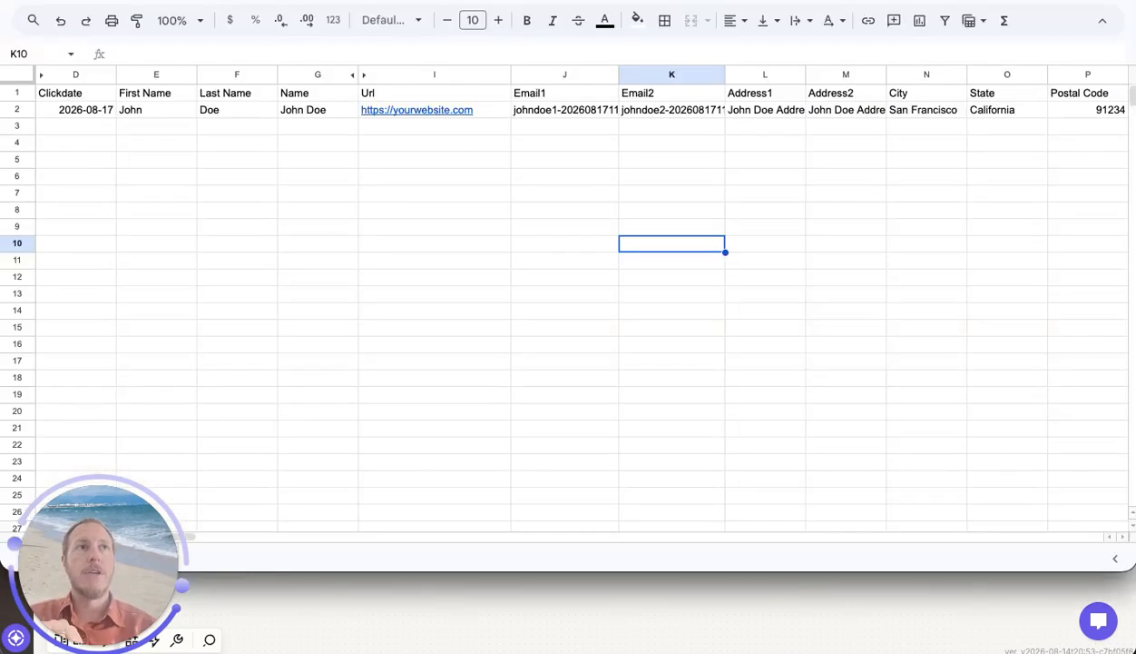